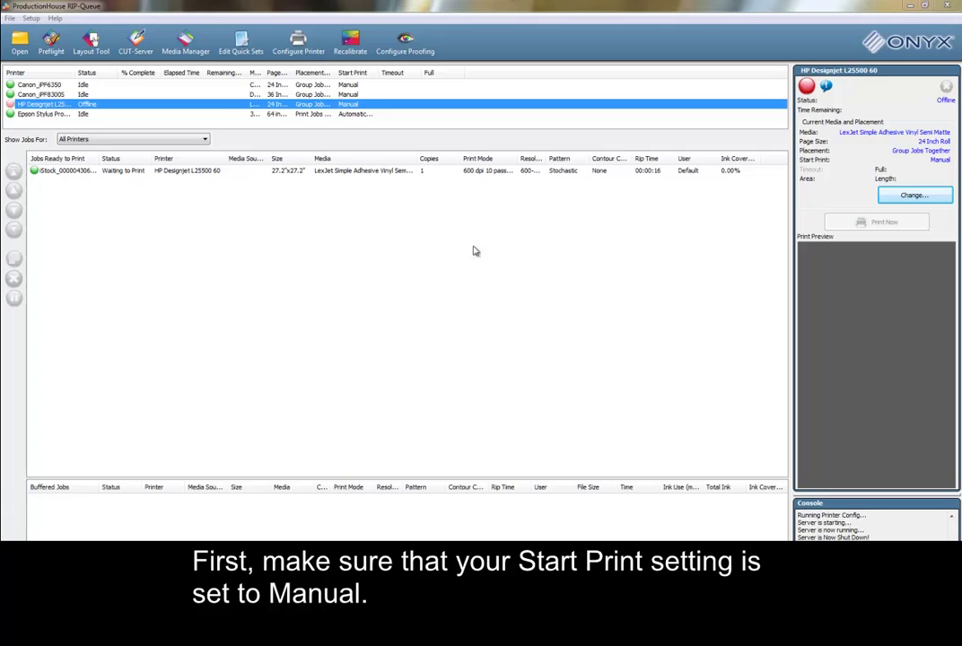
- Keep the HP Designjet L25500 60 placement as Group Jobs Together in Change Media and Placement
left_click(884, 200)
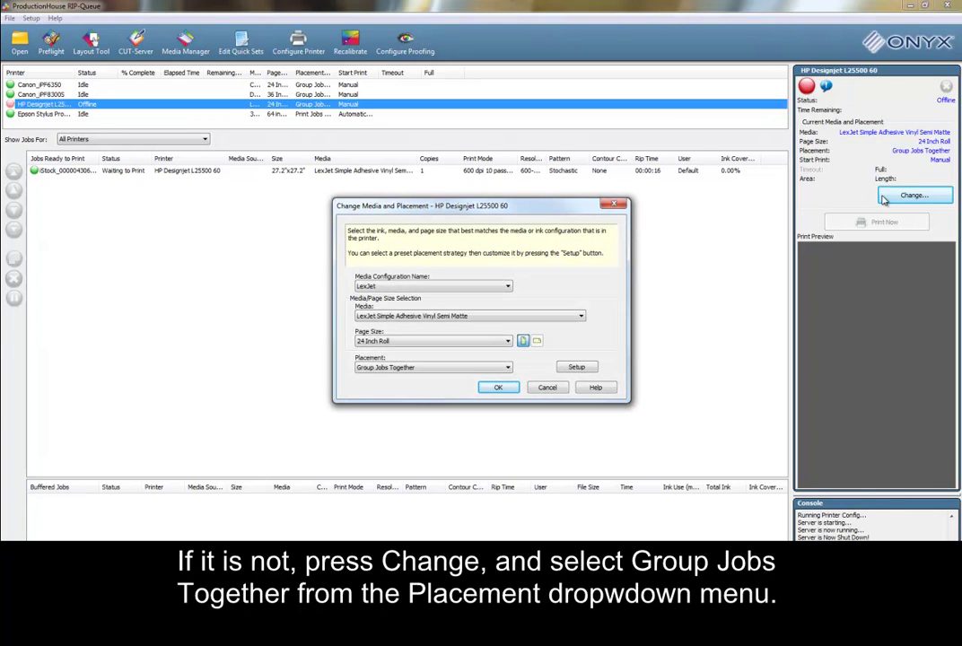
left_click(504, 370)
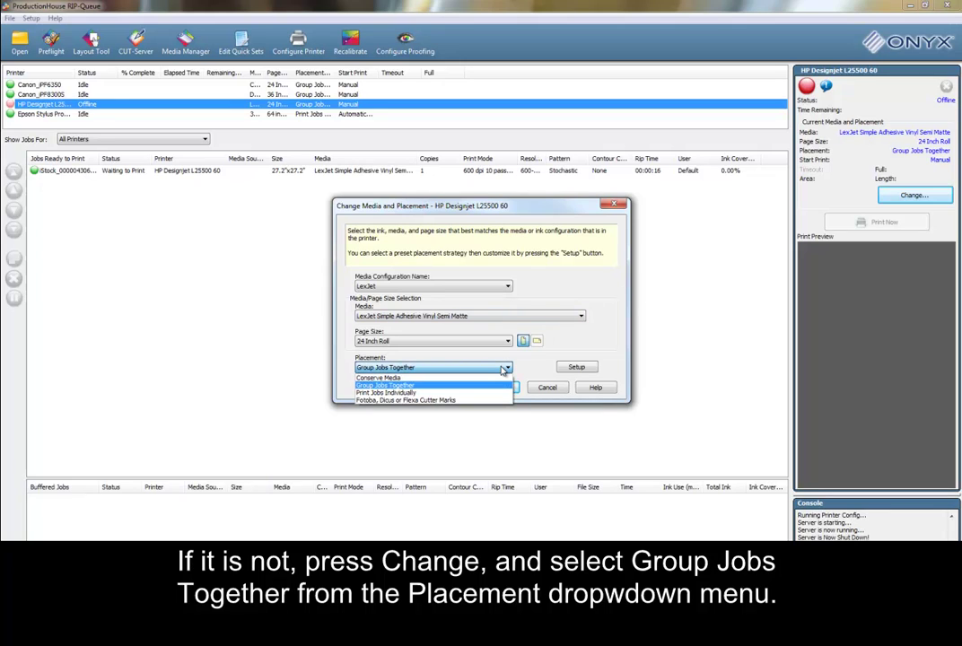
left_click(504, 370)
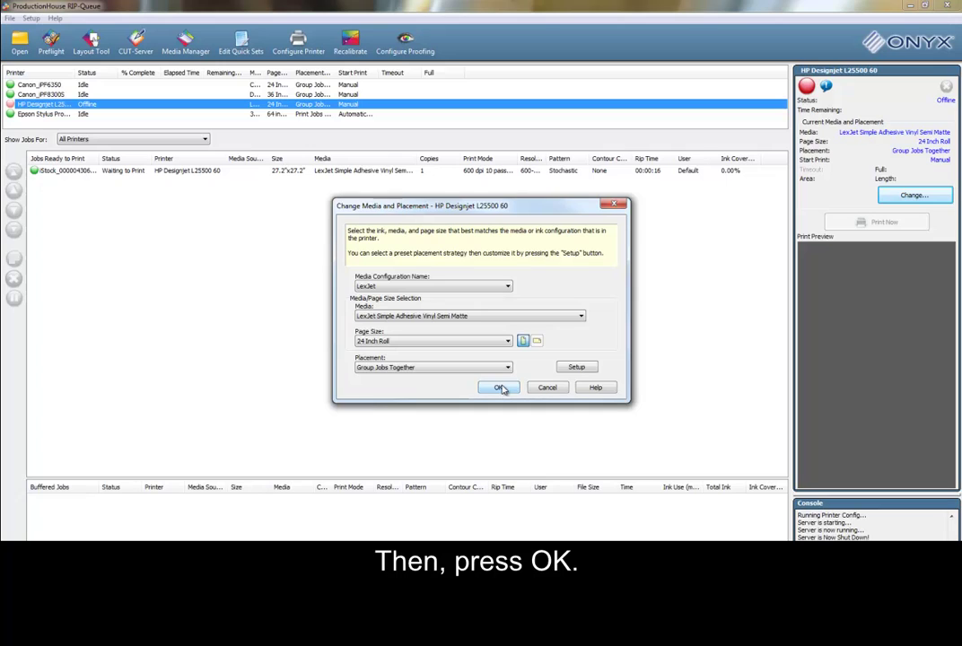
- Confirm the placement, then save the waiting job's printer settings with Drying Temp 120 °F and Curing Temp 200 °F
left_click(501, 387)
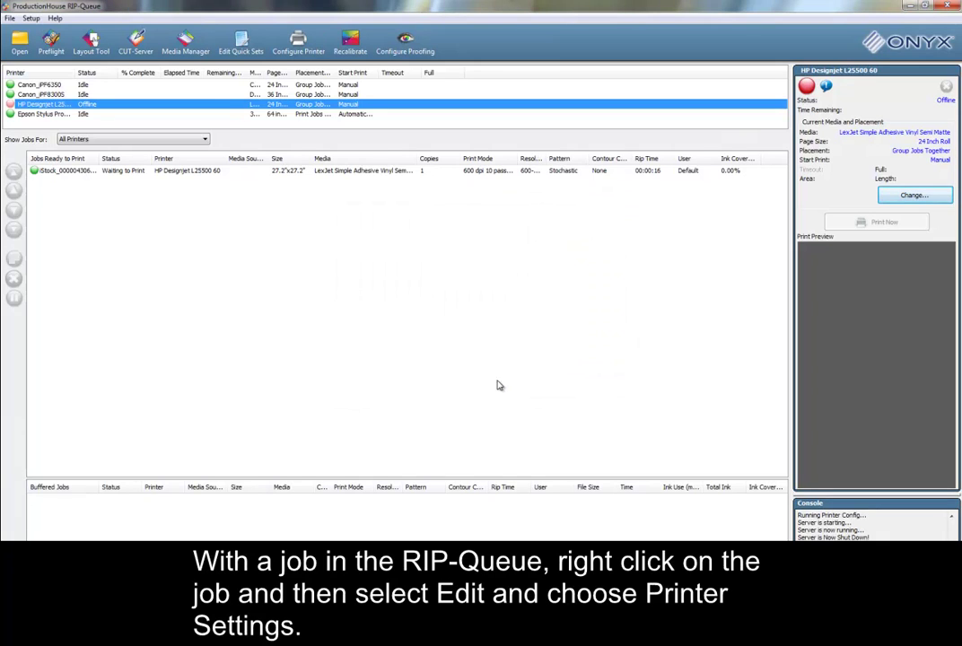
right_click(170, 175)
mouse_move(199, 195)
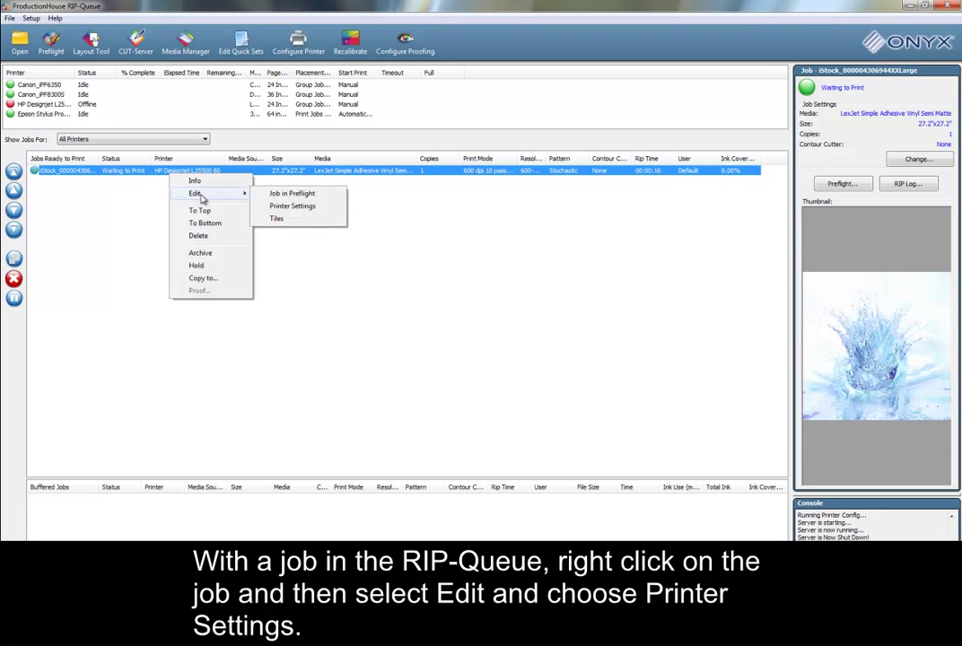
left_click(312, 208)
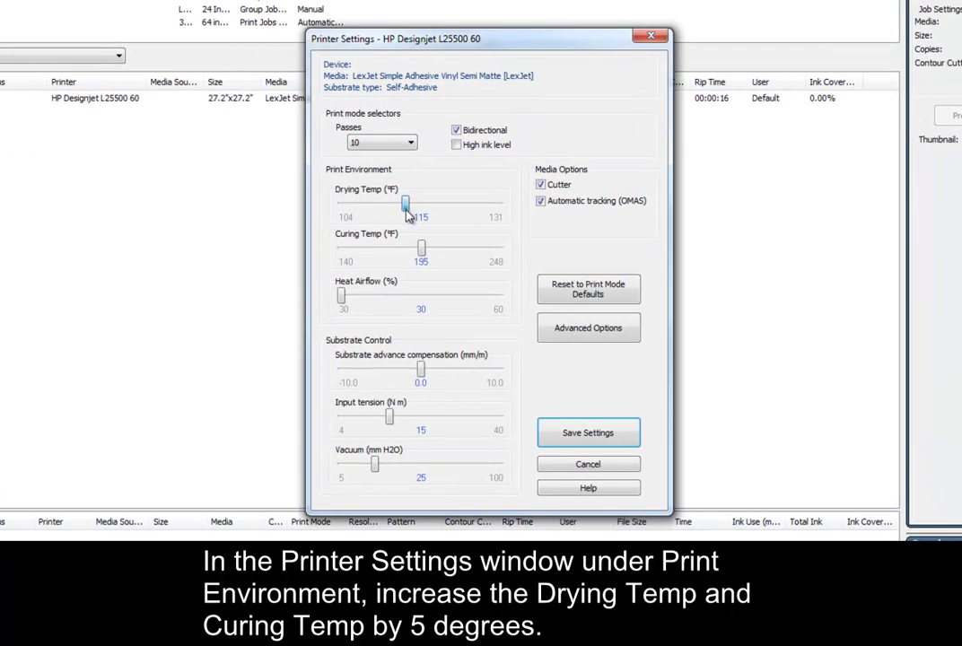
left_click_drag(410, 213, 437, 210)
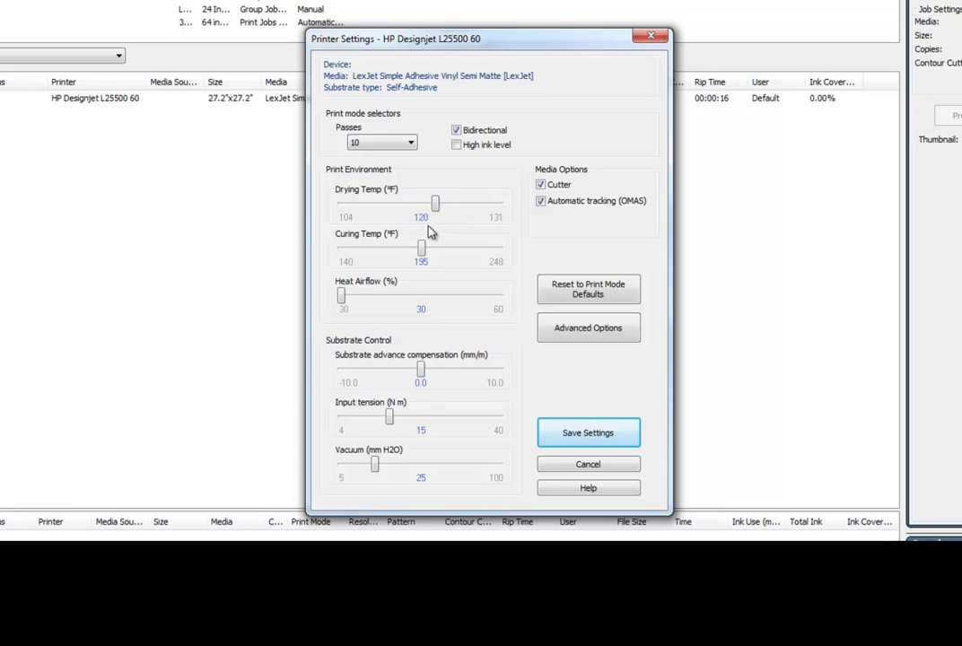
left_click_drag(422, 249, 428, 251)
left_click(561, 446)
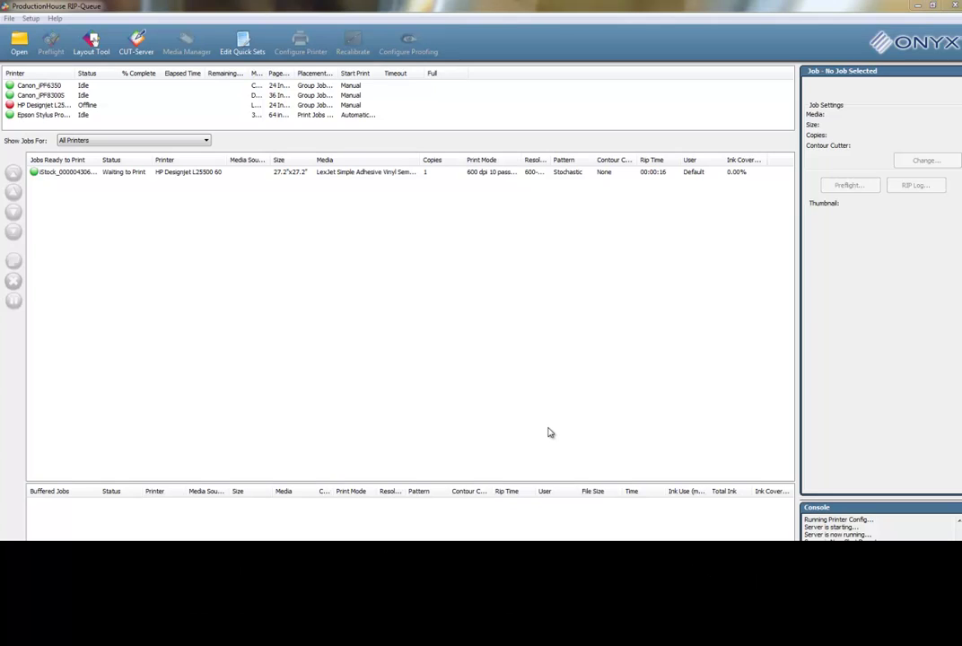
- In the HP Designjet L25500 60 configuration, set Media Type to LexJet and open modes for Simple Adhesive Vinyl Semi Matte
left_click(139, 106)
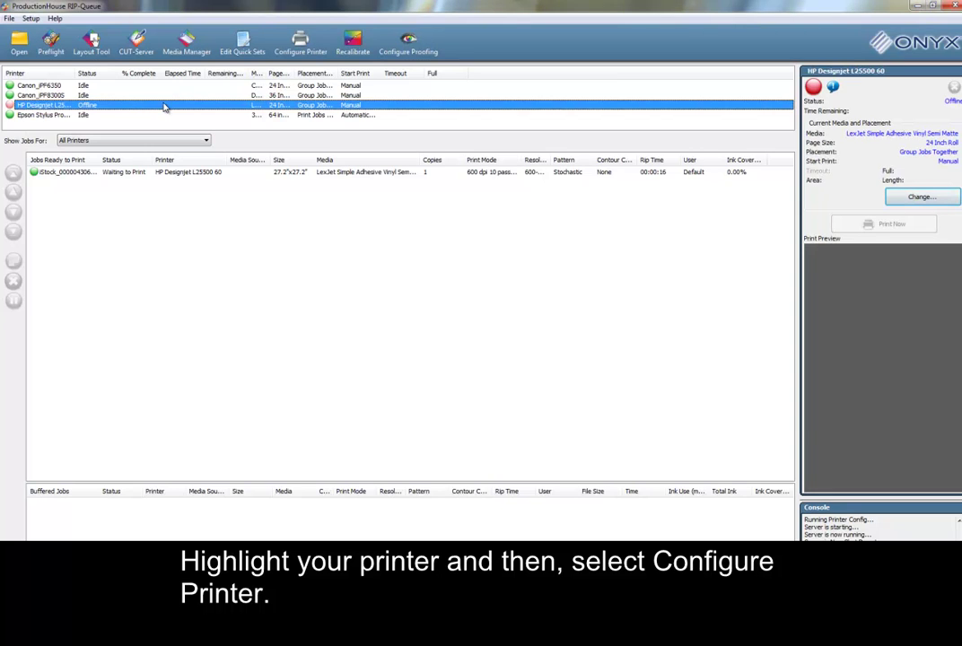
left_click(309, 56)
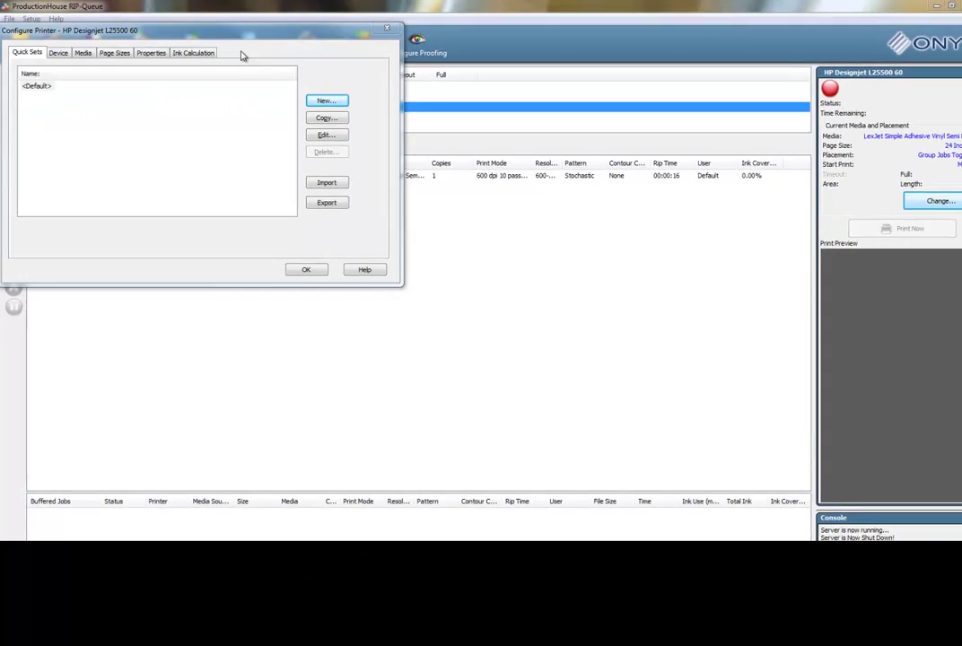
left_click(118, 76)
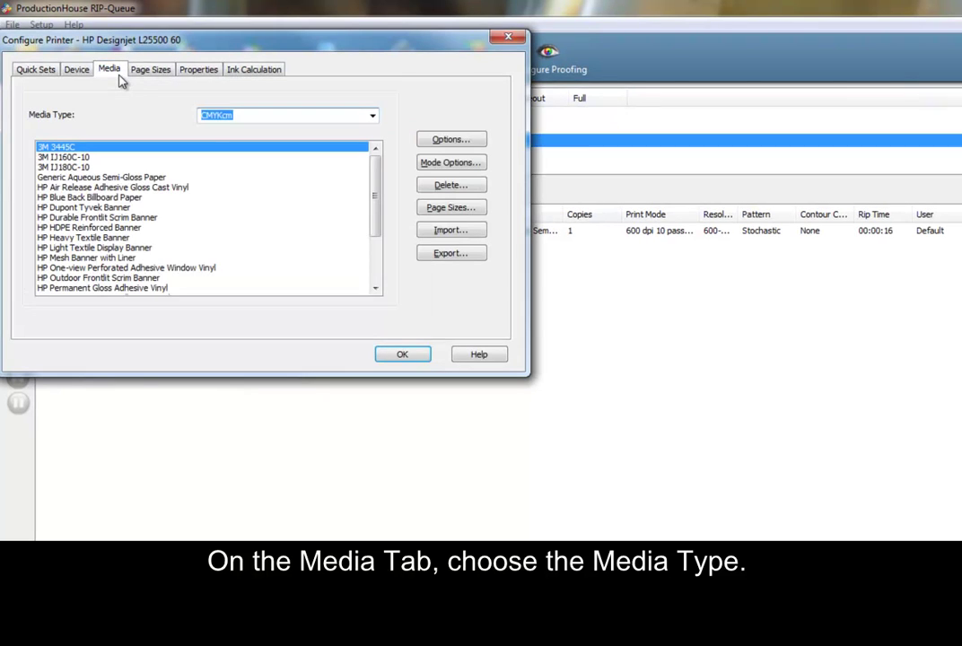
left_click(372, 116)
left_click(360, 141)
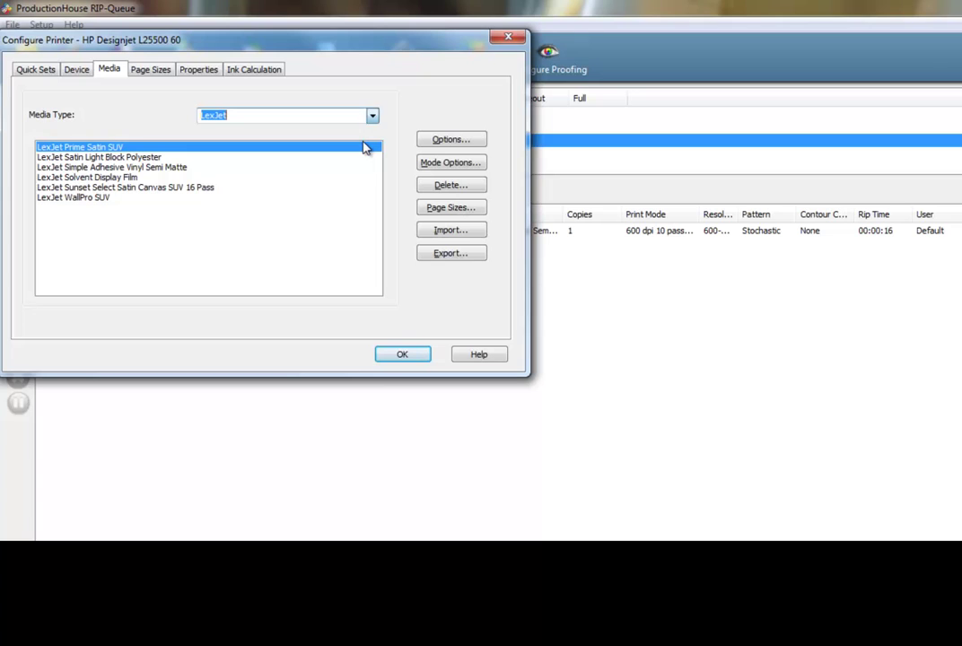
left_click(322, 168)
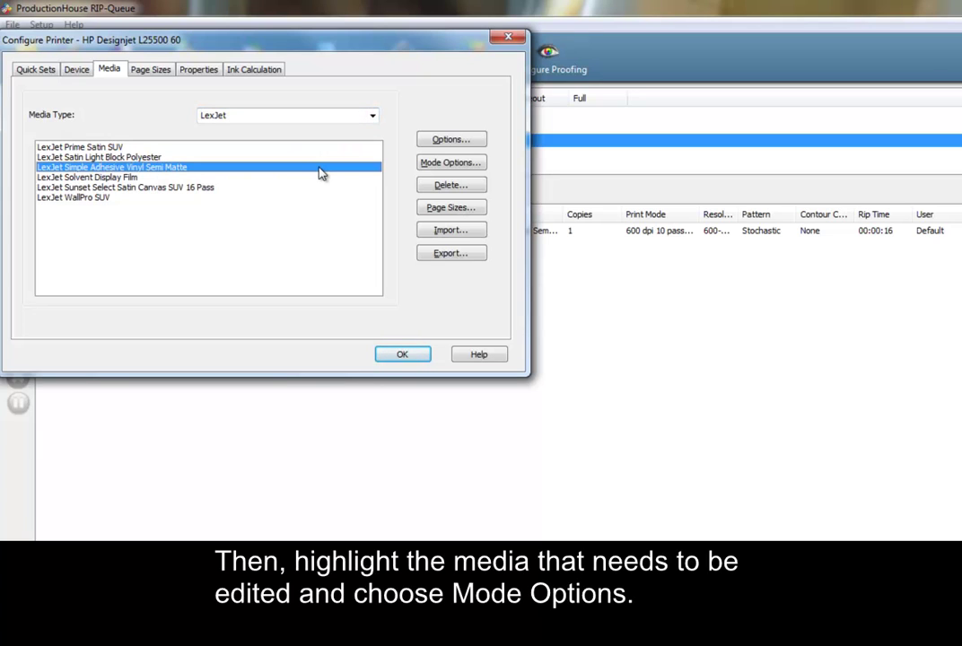
left_click(431, 165)
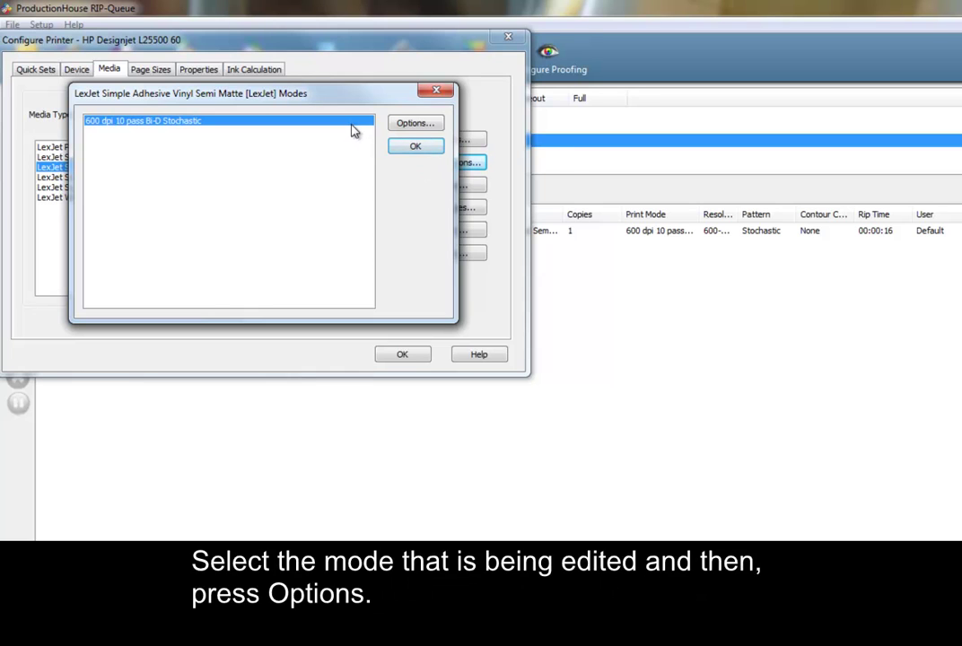
- Save the 600 dpi 10 pass Bi-D Stochastic mode options at 115 °F drying and 195 °F curing, closing both dialogs
left_click(410, 126)
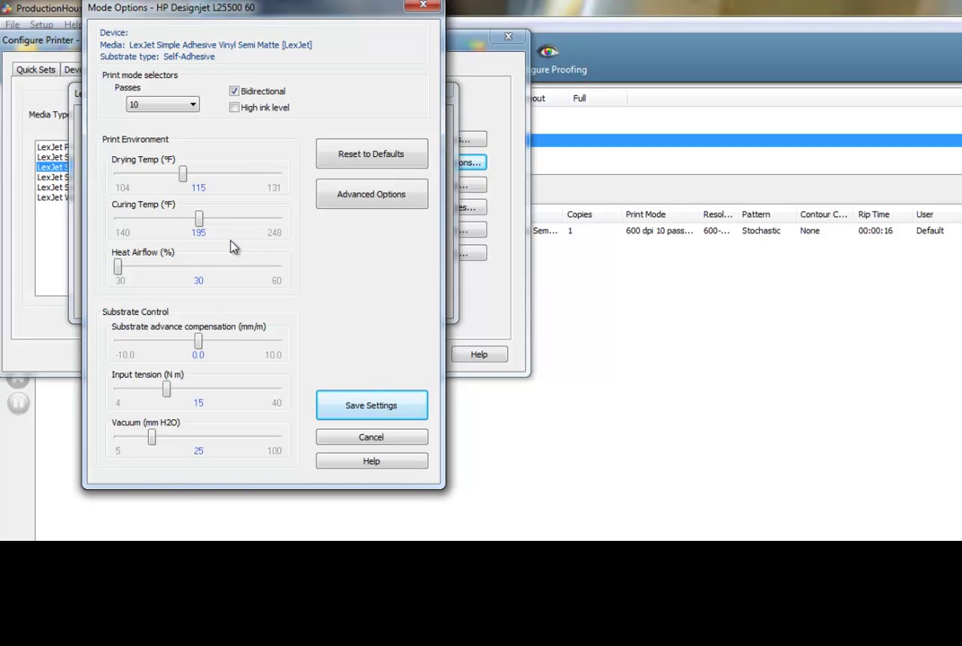
left_click(365, 405)
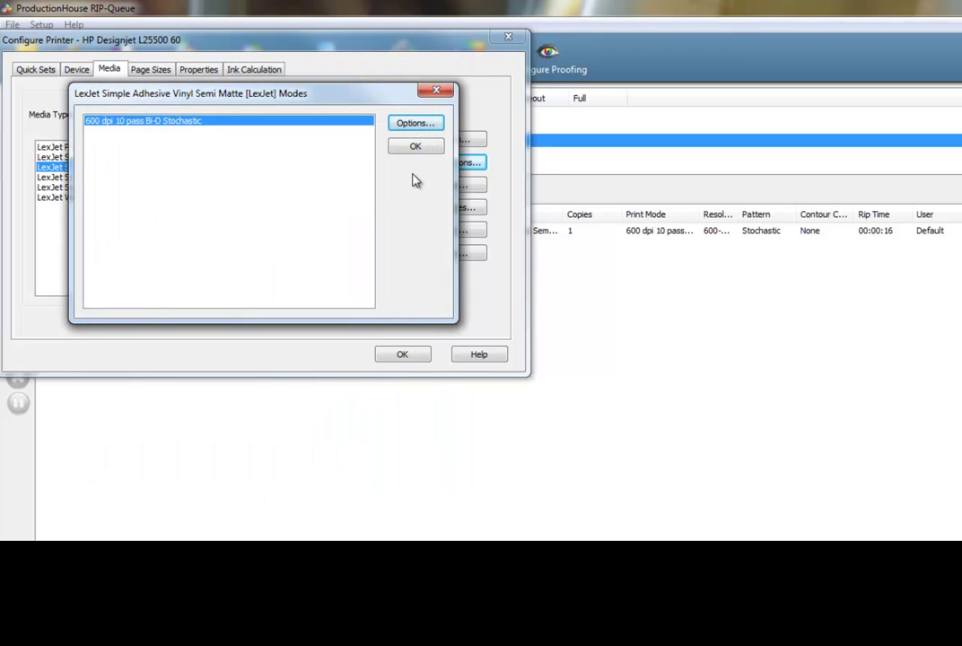
left_click(415, 149)
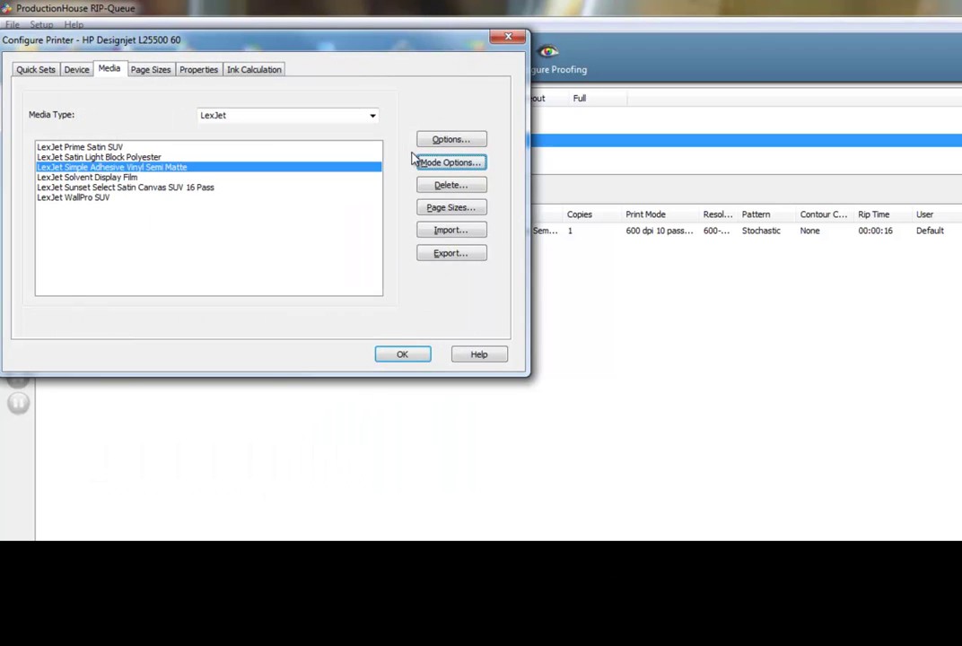
left_click(392, 356)
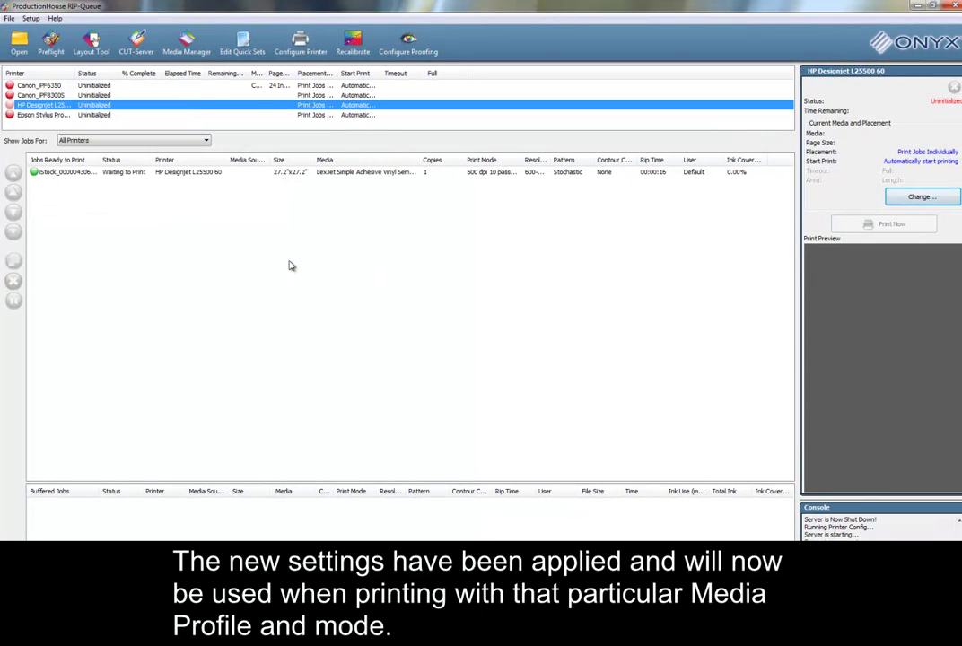